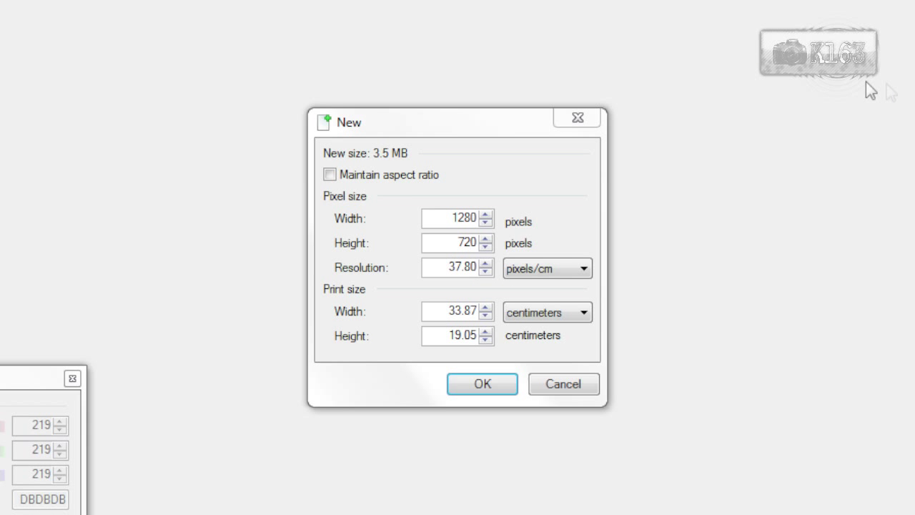
# - Keep the 1280 × 720 pixel size in the New Image dialog and create the image
pyautogui.click(447, 218)
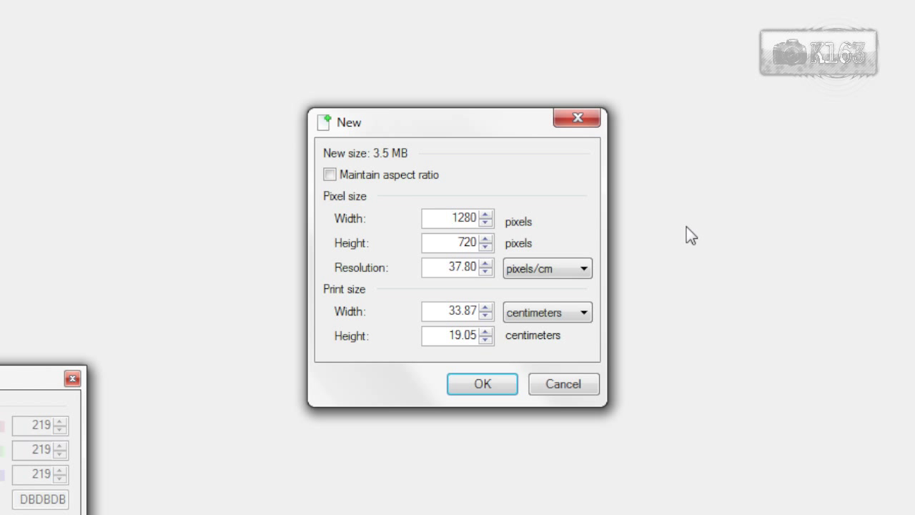
pyautogui.click(502, 393)
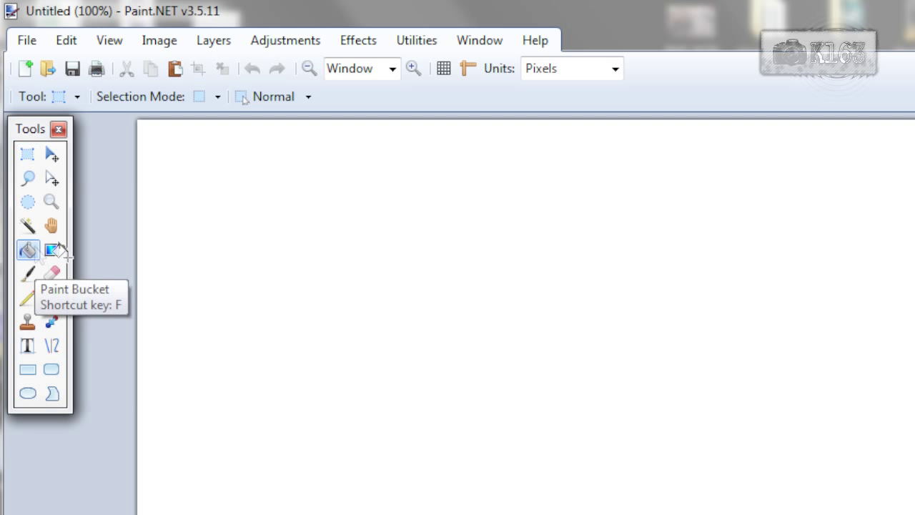
# - Flood-fill the white canvas with light grey DBDBDB using the Paint Bucket
pyautogui.click(28, 249)
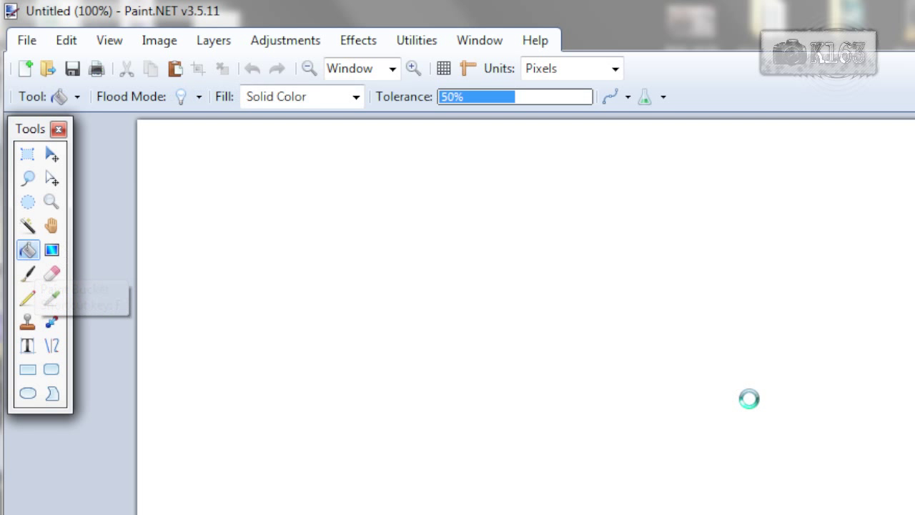
pyautogui.click(745, 395)
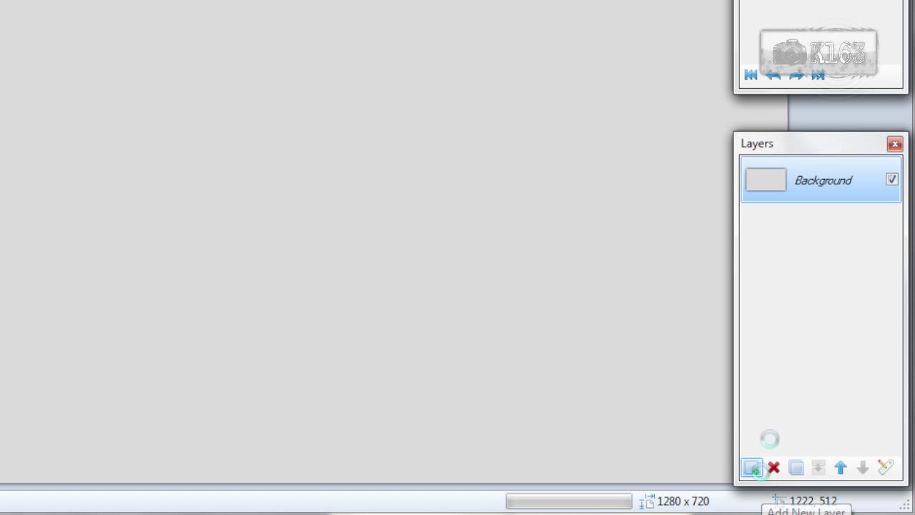
# - Add a new layer and set the Text tool to blue HeavyBomb at size 140
pyautogui.click(752, 468)
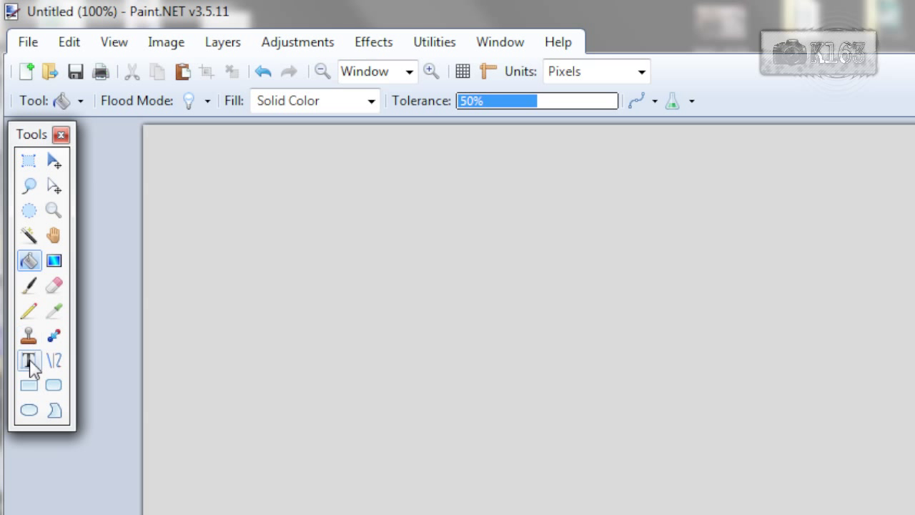
pyautogui.click(28, 360)
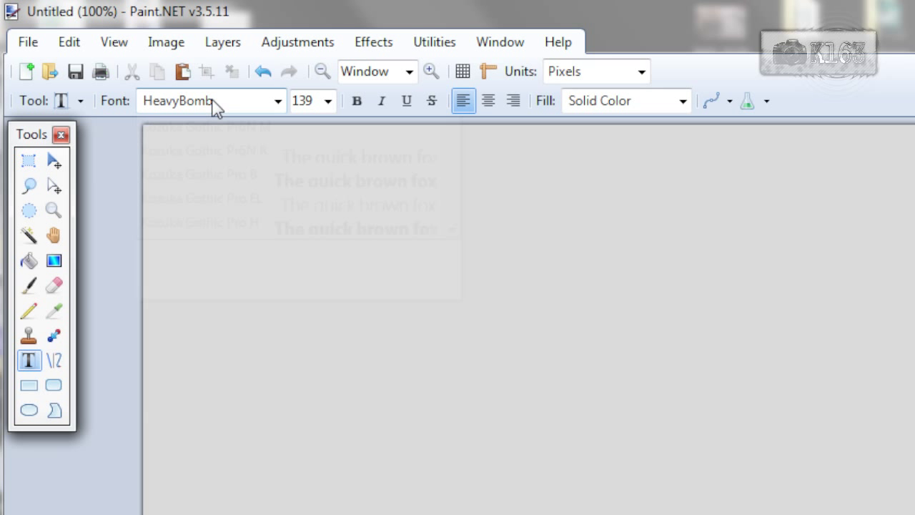
pyautogui.click(210, 103)
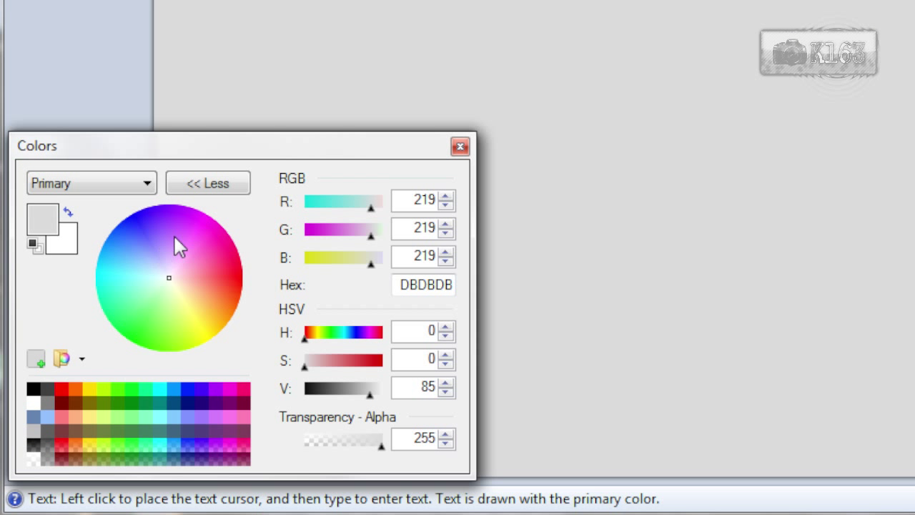
pyautogui.moveTo(173, 236)
pyautogui.mouseDown()
pyautogui.moveTo(212, 254)
pyautogui.moveTo(202, 263)
pyautogui.moveTo(142, 243)
pyautogui.mouseUp()
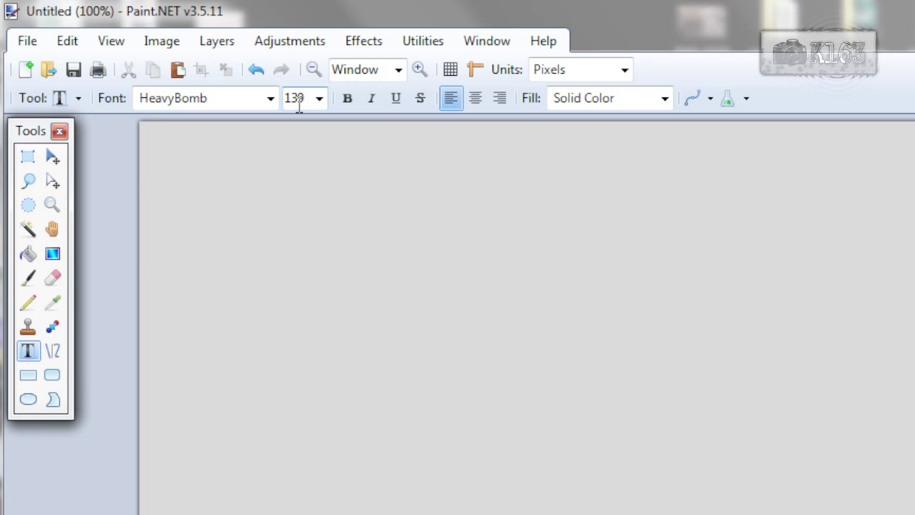
pyautogui.doubleClick(298, 100)
pyautogui.write('140')
# - Write 'Paint.NET tutorial' on the canvas and move it right and down
pyautogui.click(168, 410)
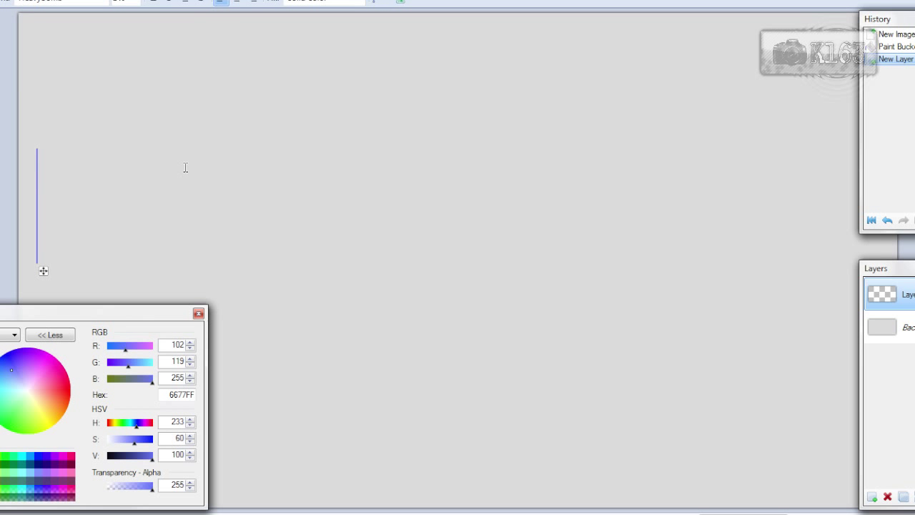
pyautogui.write('Paint.NET tutorial')
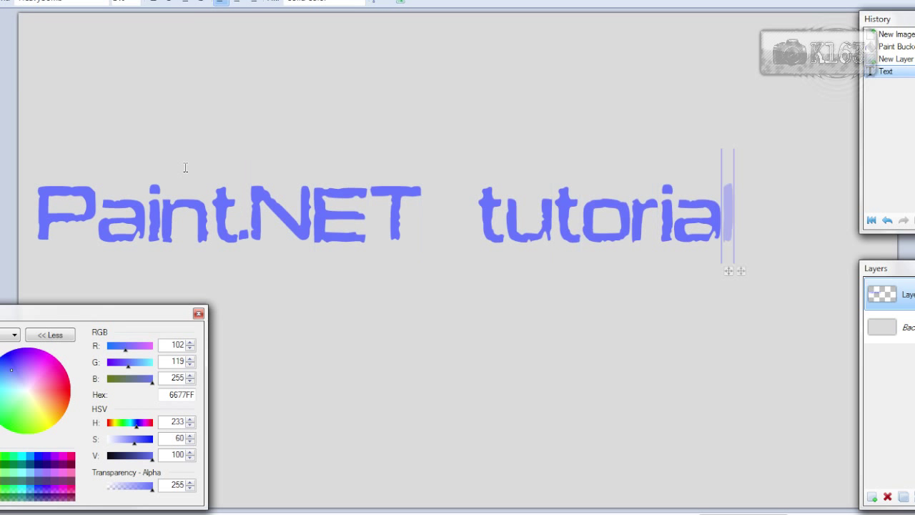
pyautogui.moveTo(740, 268); pyautogui.dragTo(800, 302)
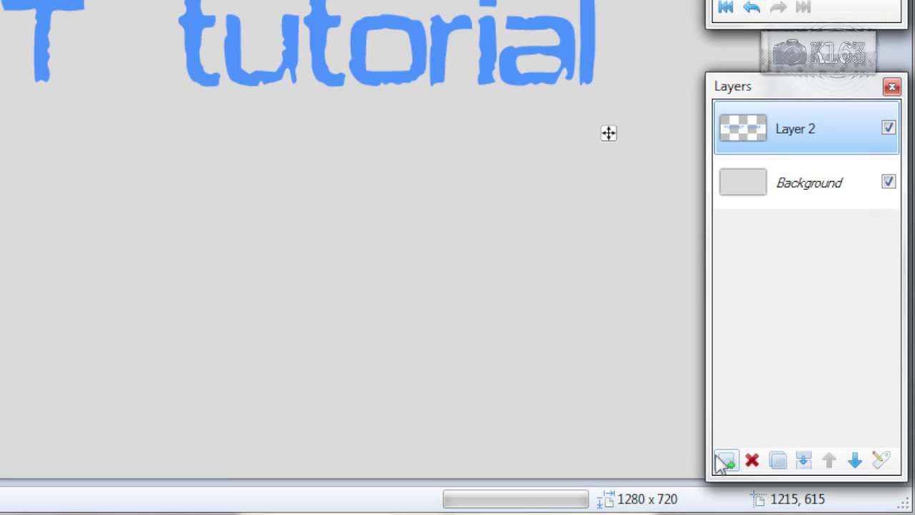
# - Add another layer and choose the red FF6660 as the text colour
pyautogui.click(726, 461)
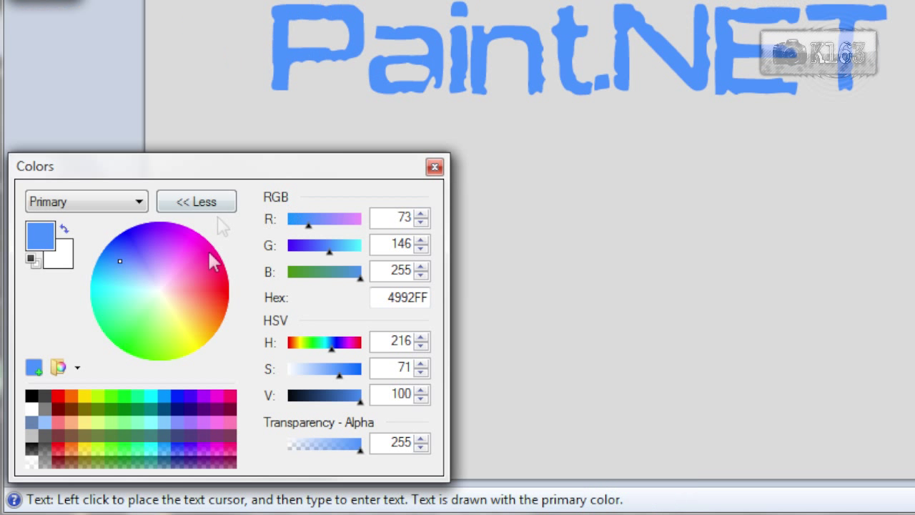
pyautogui.click(212, 301)
pyautogui.moveTo(212, 298); pyautogui.dragTo(201, 288)
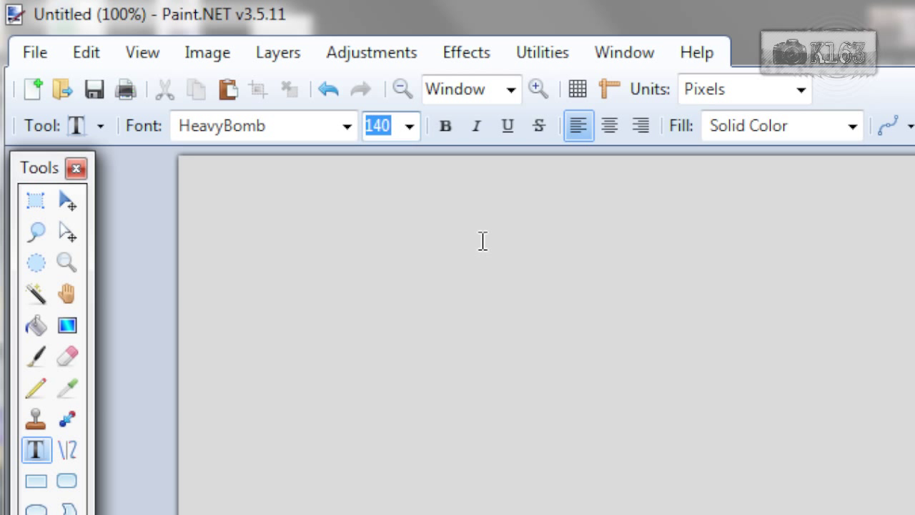
pyautogui.write('139')
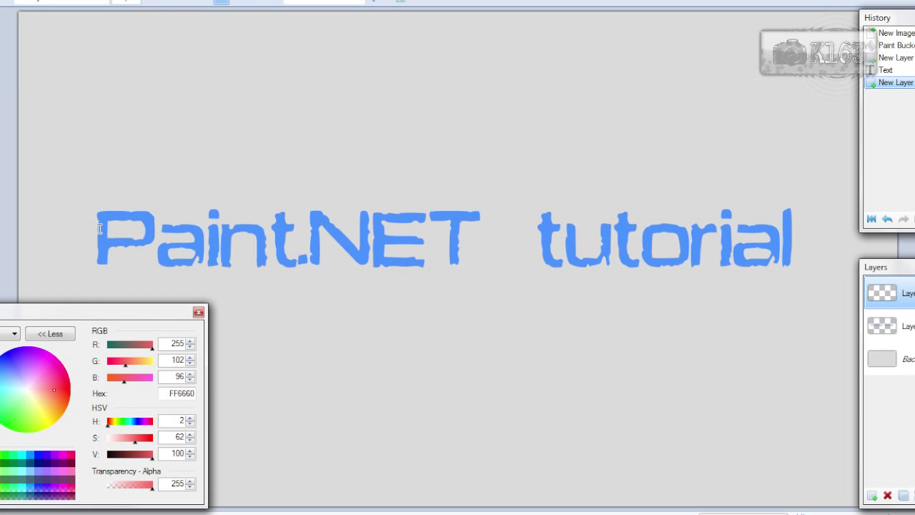
# - Write 'Paint.NET tutorial' in red and nudge it slightly above the blue copy
pyautogui.click(101, 179)
pyautogui.write('Paint.NET  tutorial')
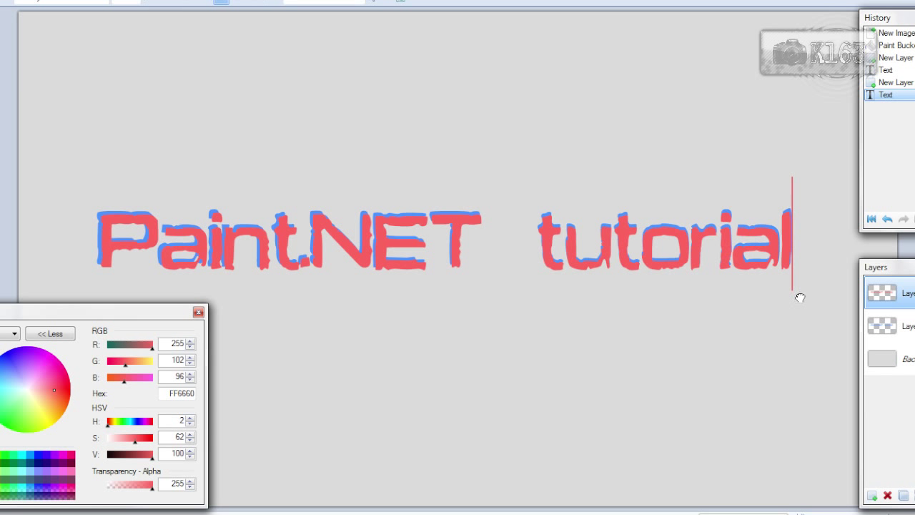
pyautogui.moveTo(801, 297); pyautogui.dragTo(797, 291)
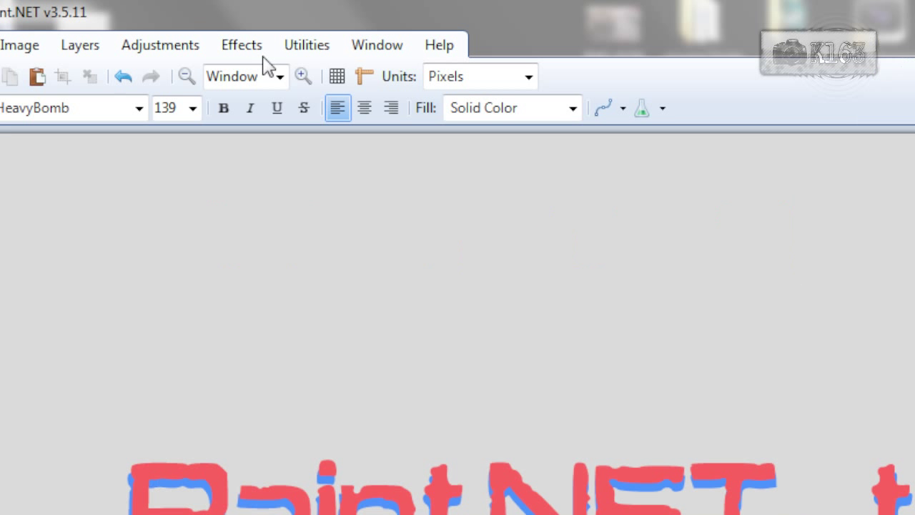
# - Turn the red text white by raising the bottom-left point of Curves to the top
pyautogui.click(115, 0)
pyautogui.click(175, 279)
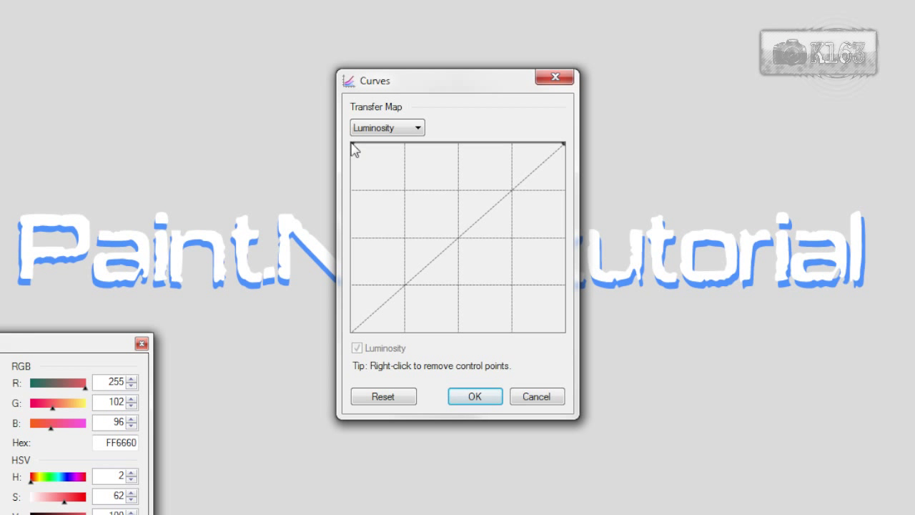
pyautogui.moveTo(351, 332); pyautogui.dragTo(319, 129)
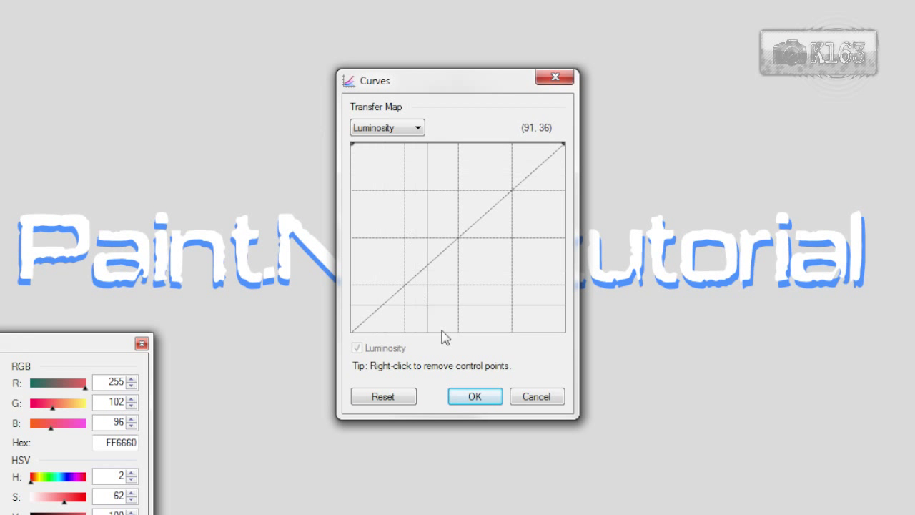
pyautogui.click(472, 396)
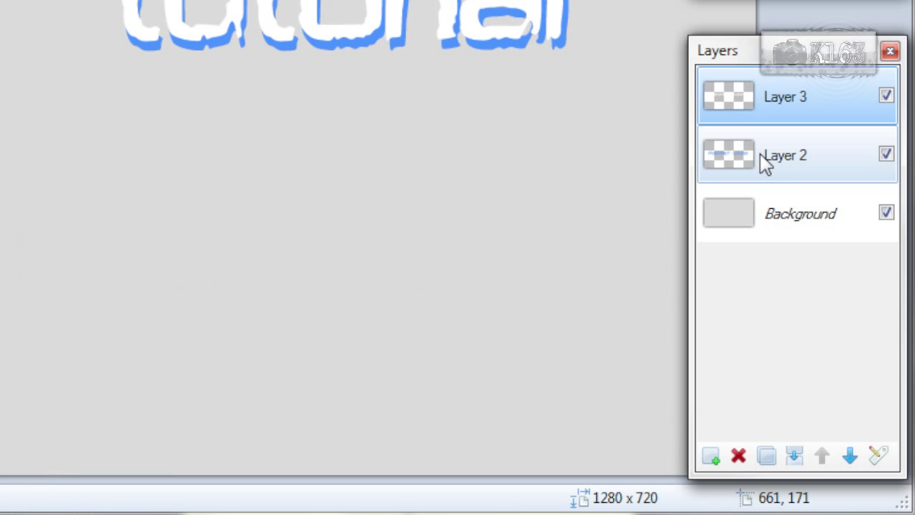
# - Make the blue text on Layer 2 grey with Black and White, then reselect the top layer
pyautogui.click(765, 162)
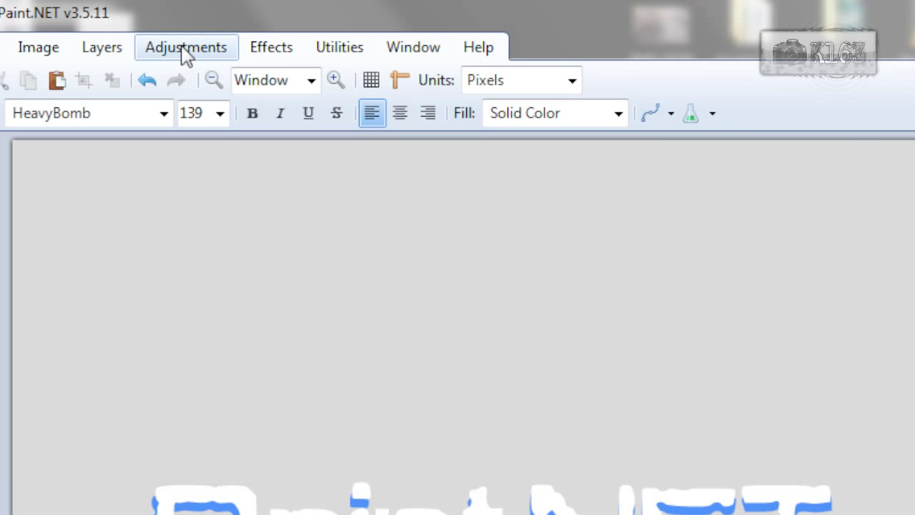
pyautogui.click(184, 47)
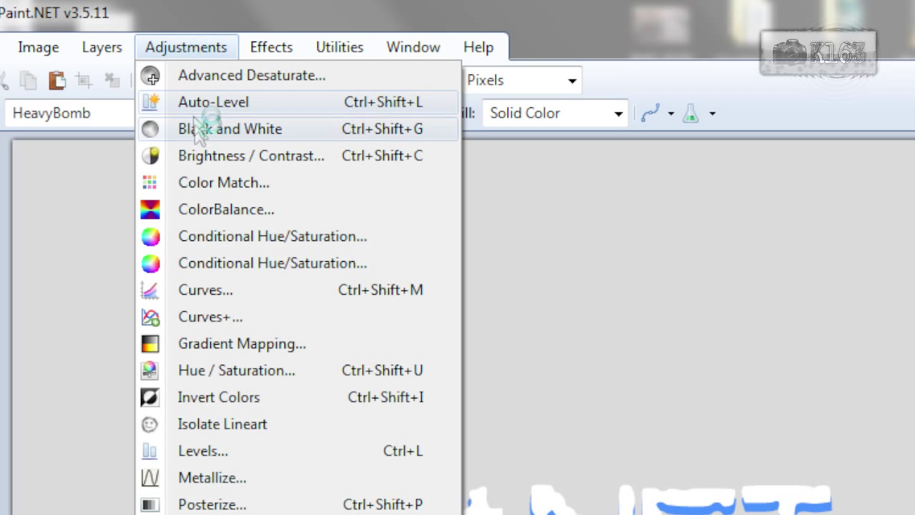
pyautogui.click(200, 127)
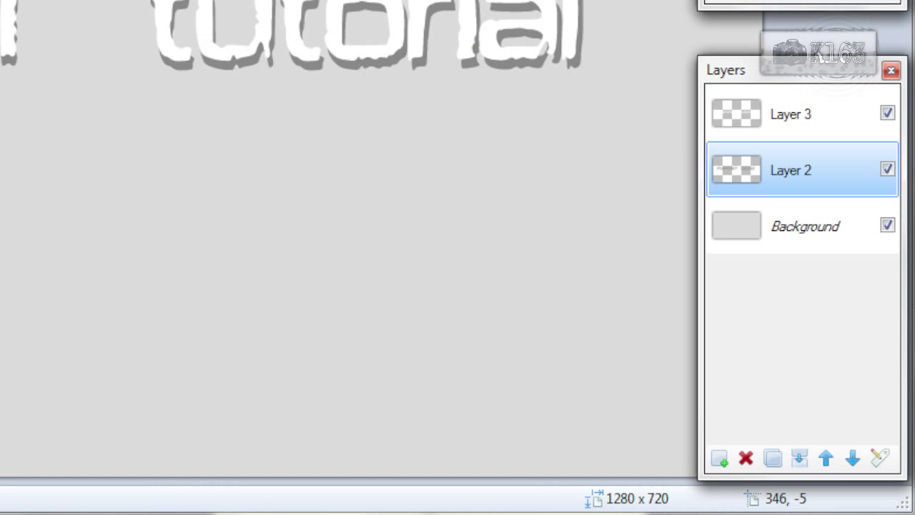
pyautogui.click(781, 111)
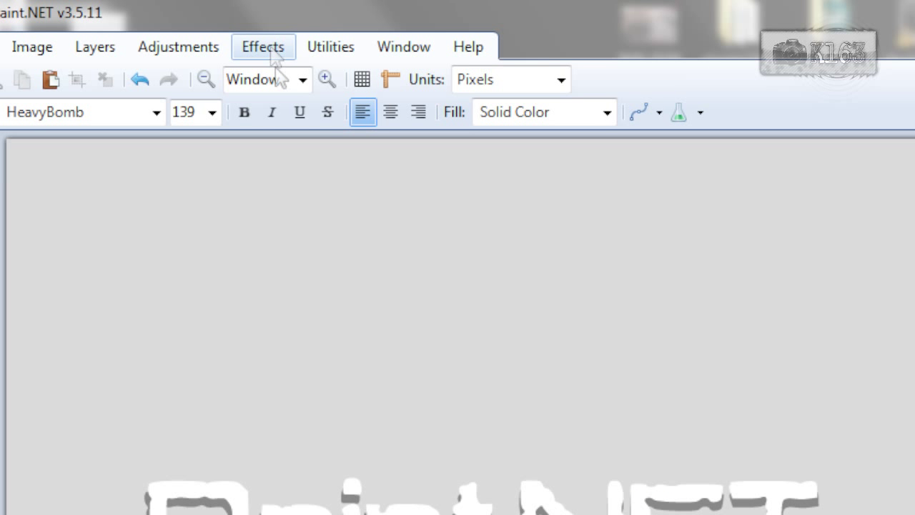
# - Give the white text a black Outline Object of width 1, then merge the layer down
pyautogui.click(263, 46)
pyautogui.moveTo(315, 351)
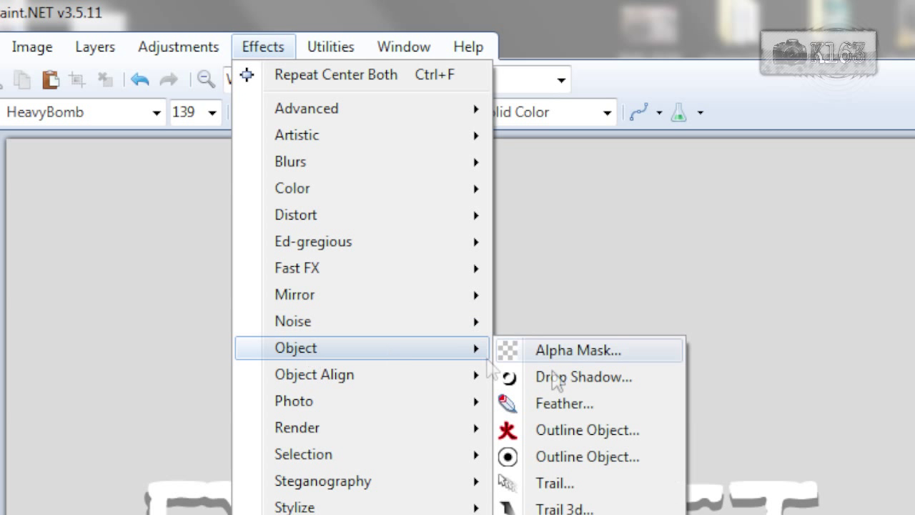
pyautogui.click(576, 438)
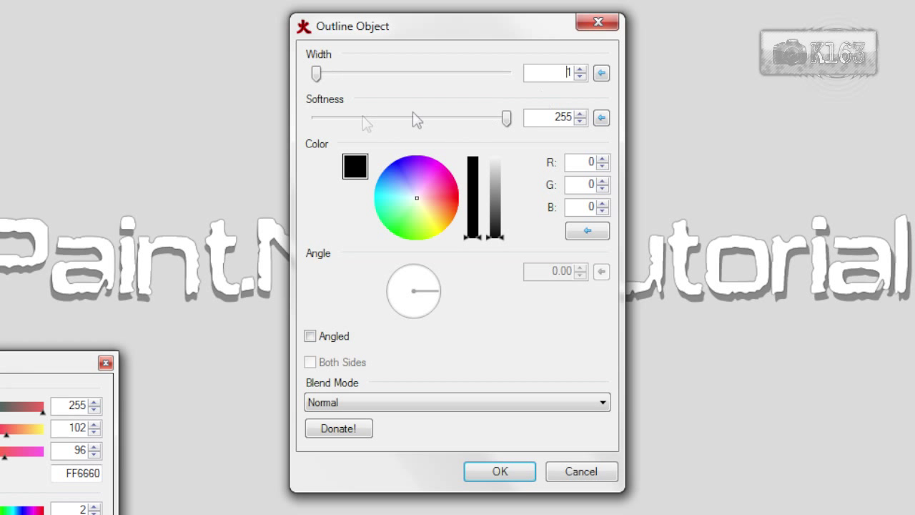
pyautogui.click(538, 115)
pyautogui.click(494, 470)
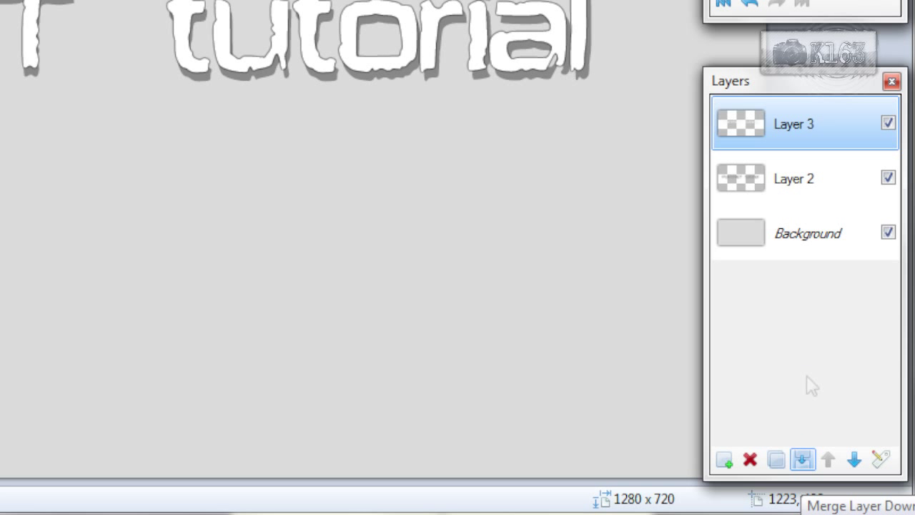
pyautogui.hotkey('ctrl', 'm')
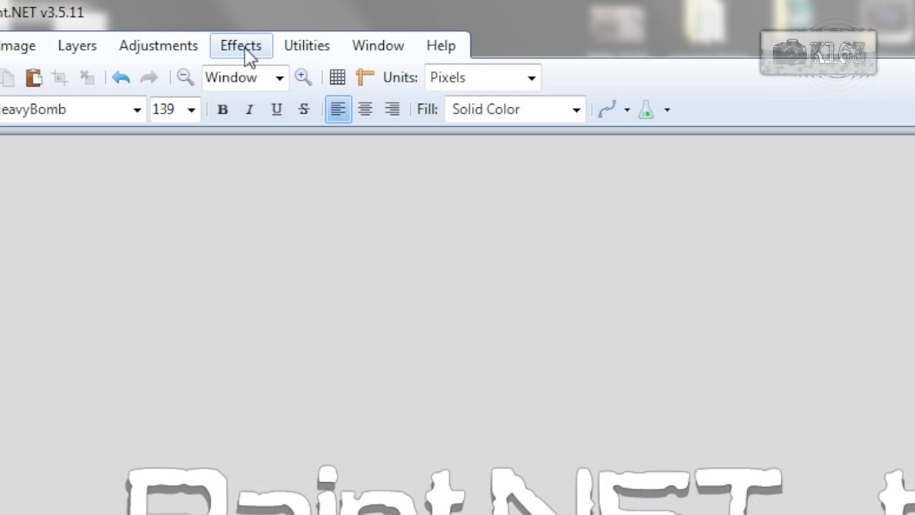
# - Add a white Drop Shadow to the text with widening radius 2 and blur radius 0
pyautogui.click(243, 49)
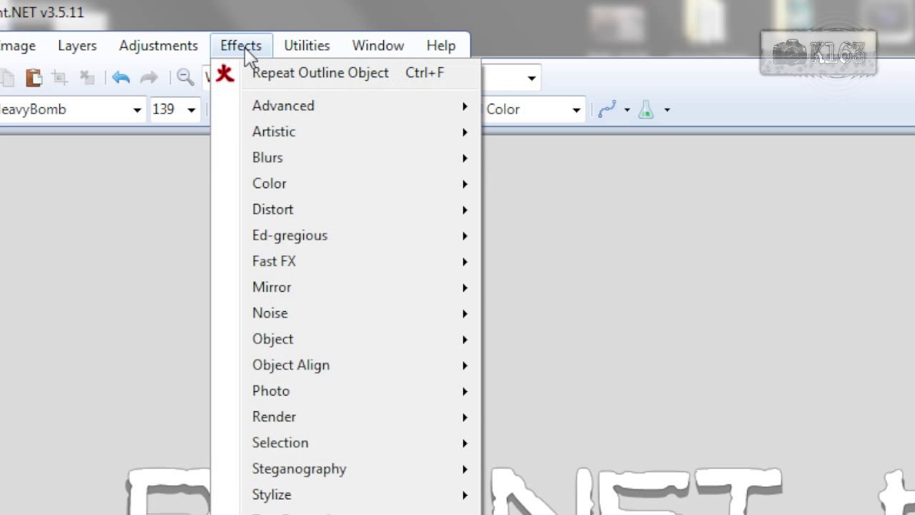
pyautogui.moveTo(383, 342)
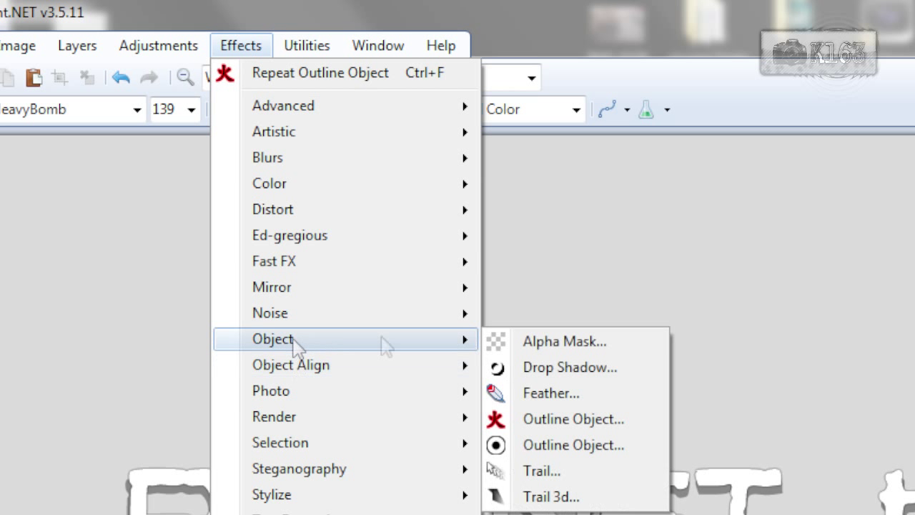
pyautogui.click(556, 367)
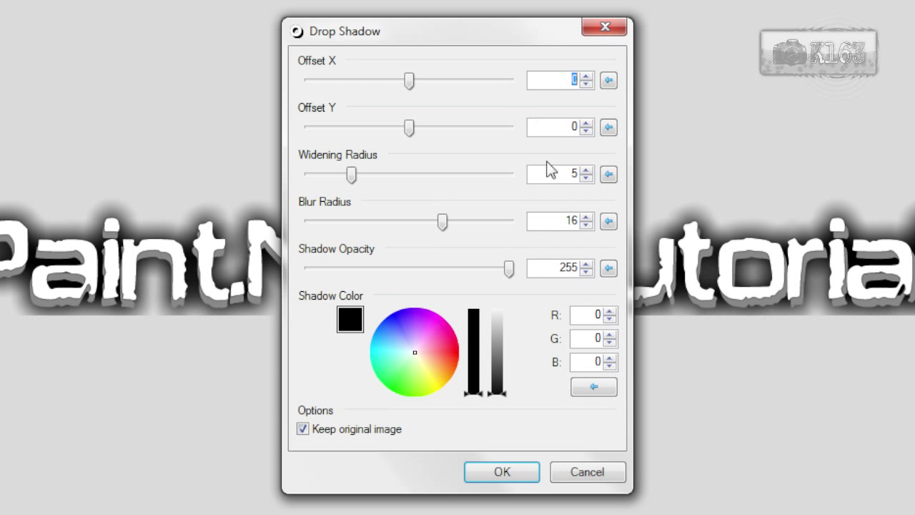
pyautogui.doubleClick(548, 174)
pyautogui.write('2')
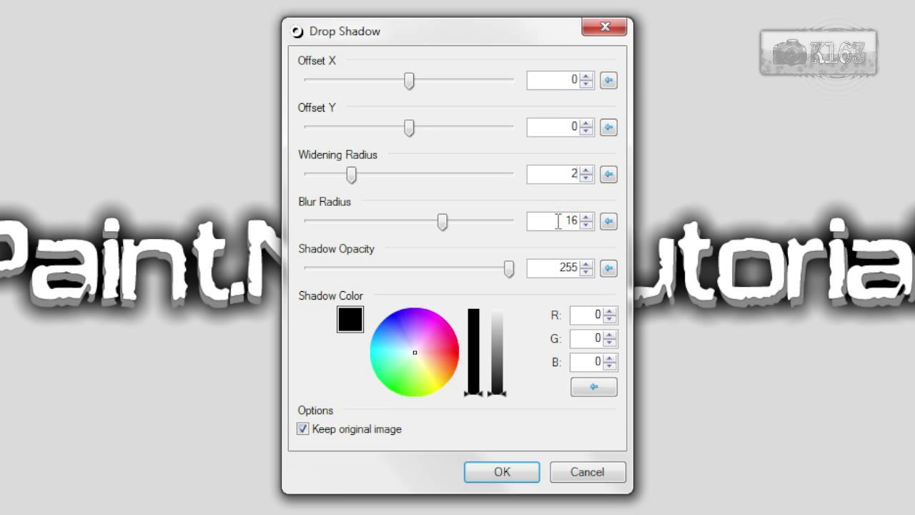
pyautogui.doubleClick(558, 221)
pyautogui.write('0')
pyautogui.moveTo(501, 320); pyautogui.dragTo(509, 297)
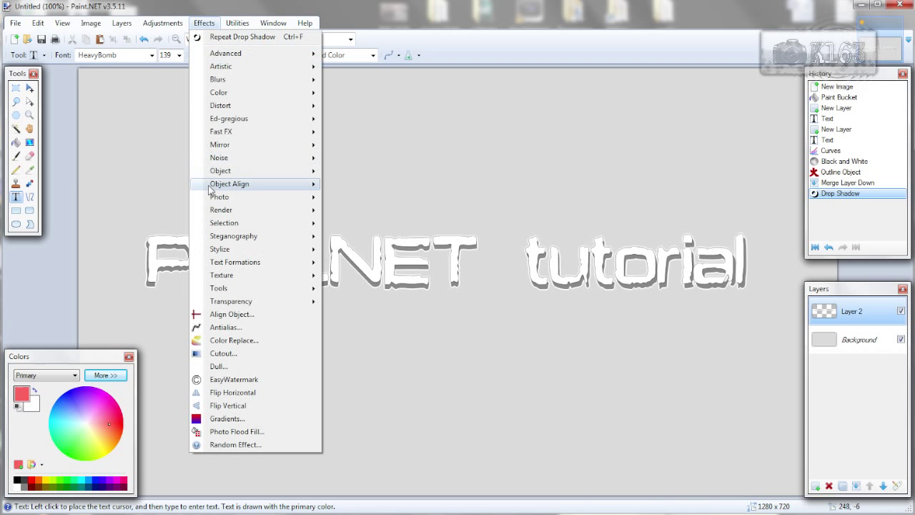
# - Centre the text on the canvas using Object Align's Center Both
pyautogui.moveTo(272, 190)
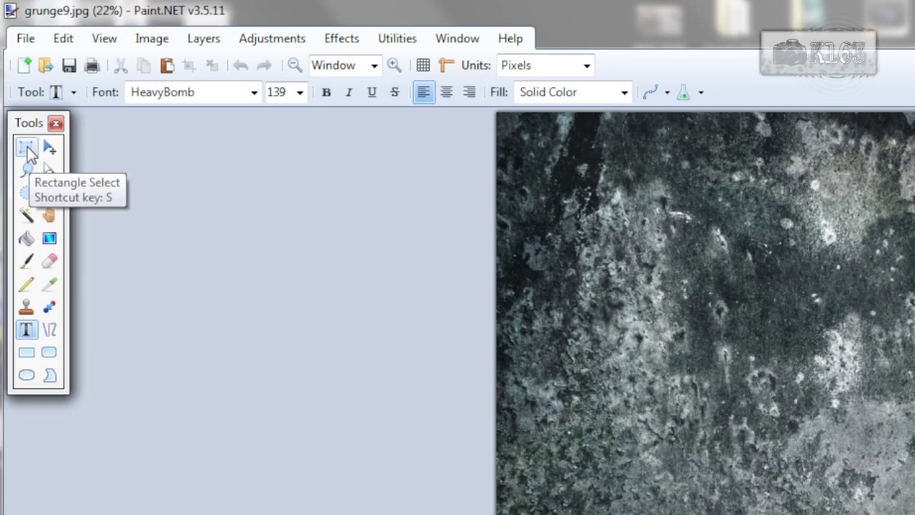
# - Copy an 1854 × 831 rectangle of grunge9.jpg and switch back to the Untitled text image
pyautogui.click(29, 153)
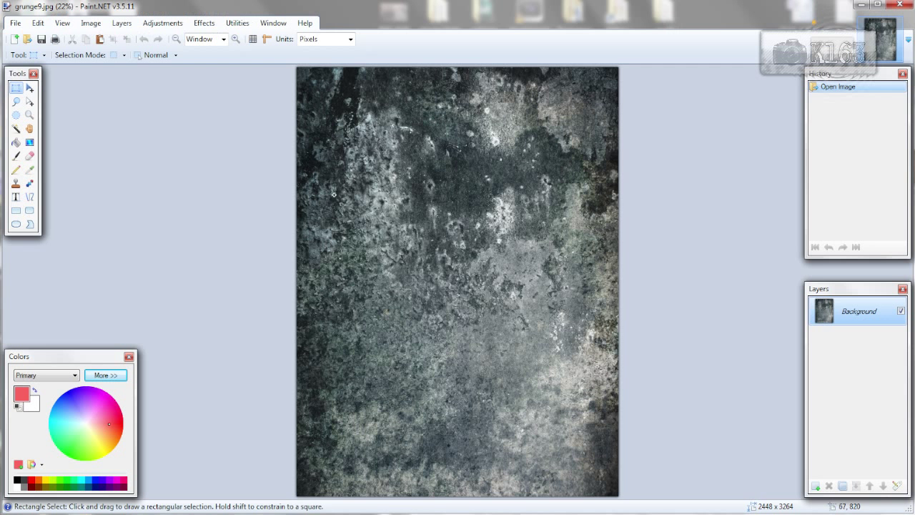
pyautogui.moveTo(306, 176); pyautogui.dragTo(550, 284)
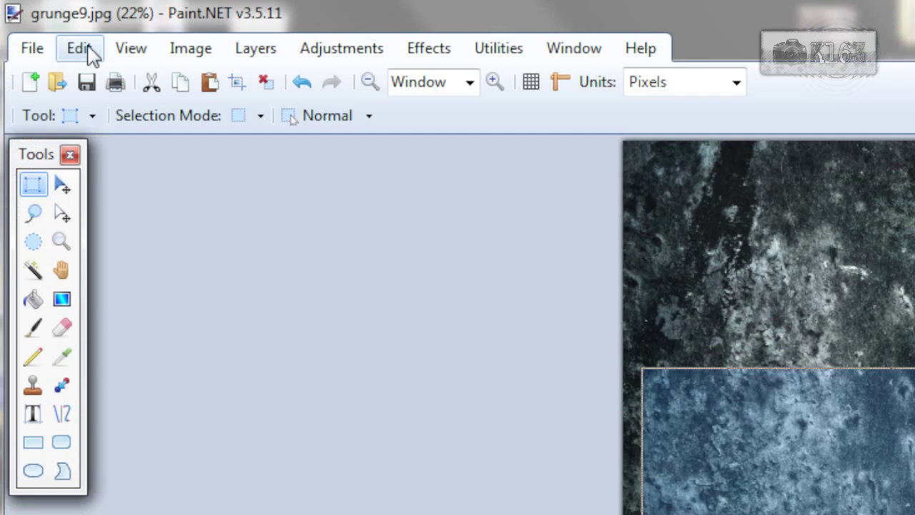
pyautogui.click(38, 23)
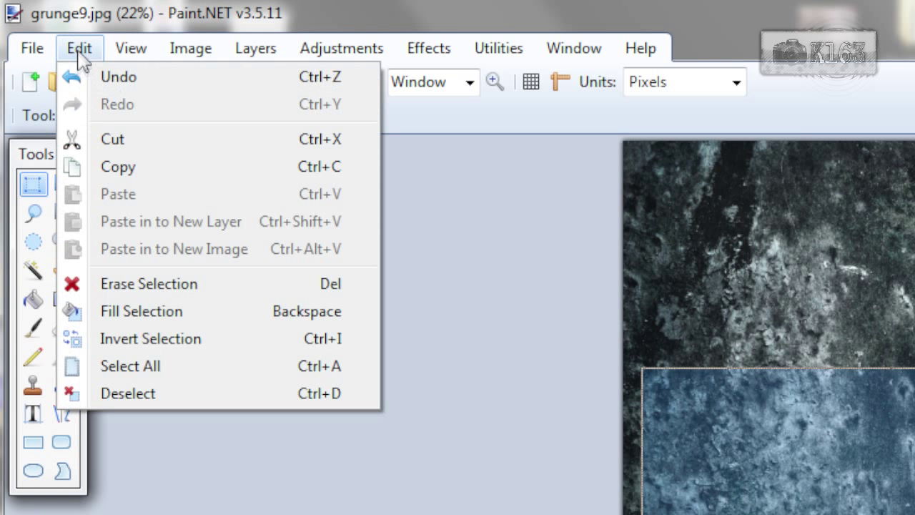
pyautogui.click(118, 167)
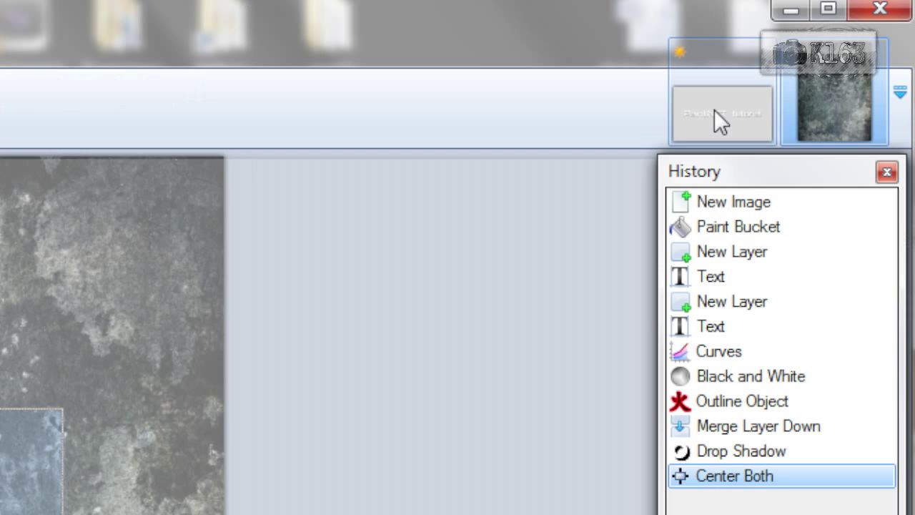
pyautogui.click(714, 109)
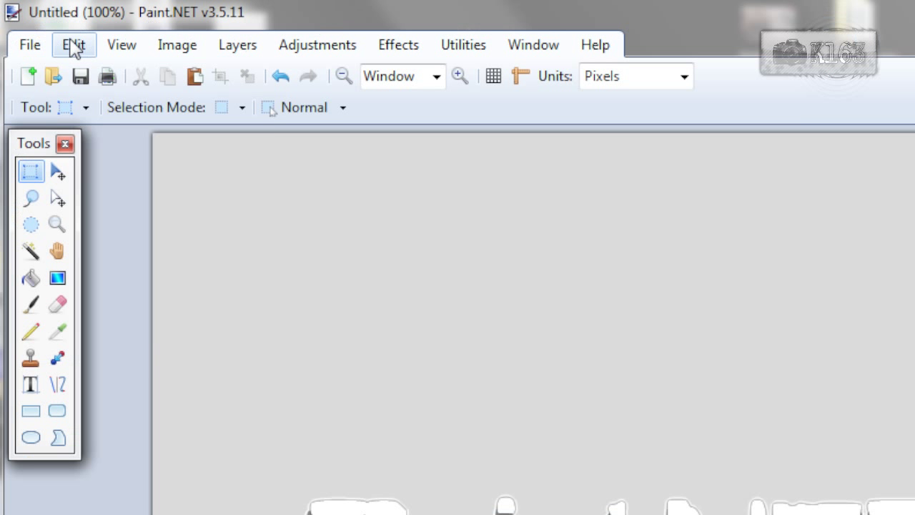
# - Paste the grunge texture into a new Layer 3, keeping the 1280 × 720 canvas size
pyautogui.click(38, 23)
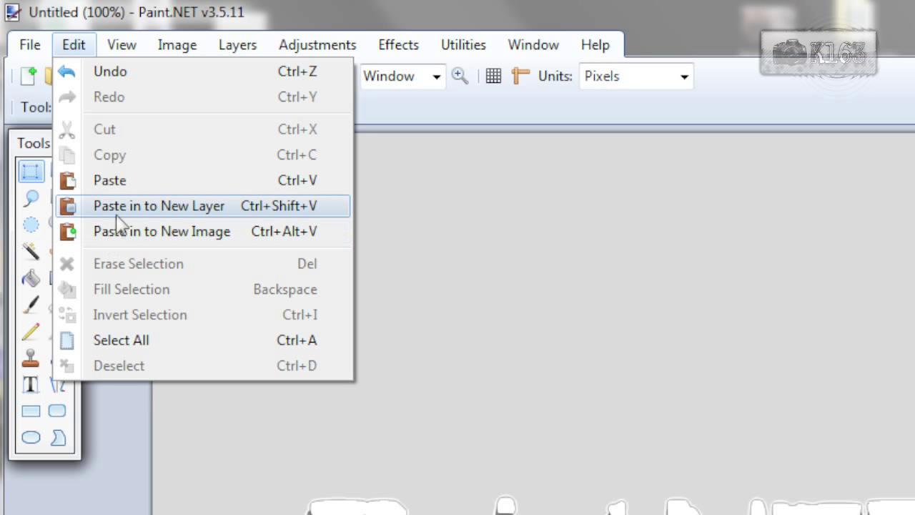
pyautogui.click(207, 213)
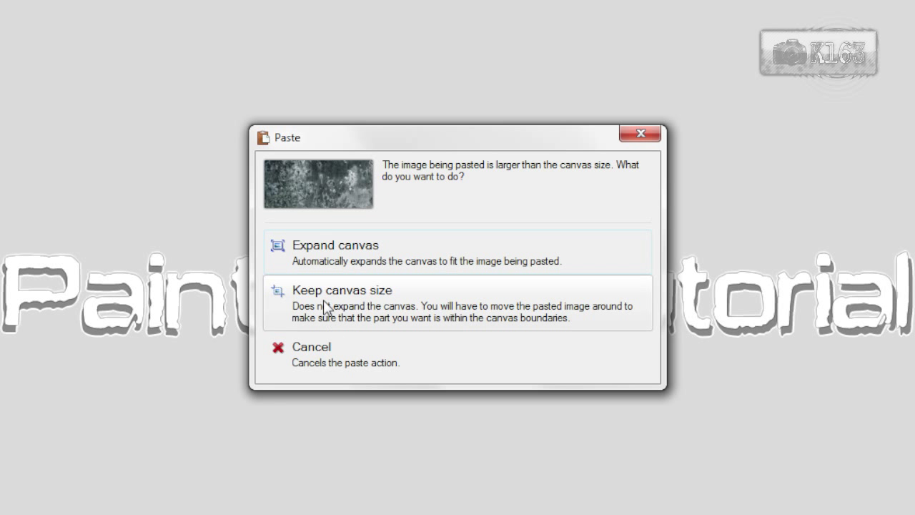
pyautogui.click(378, 299)
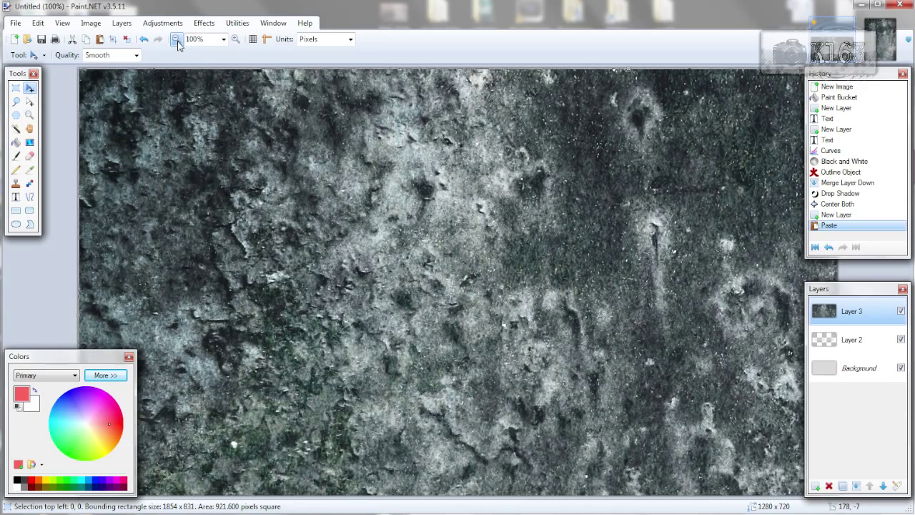
pyautogui.click(176, 39)
# - Scale the grunge texture to 1292 × 579 and move it into a band across the canvas, viewing at 100%
pyautogui.click(176, 40)
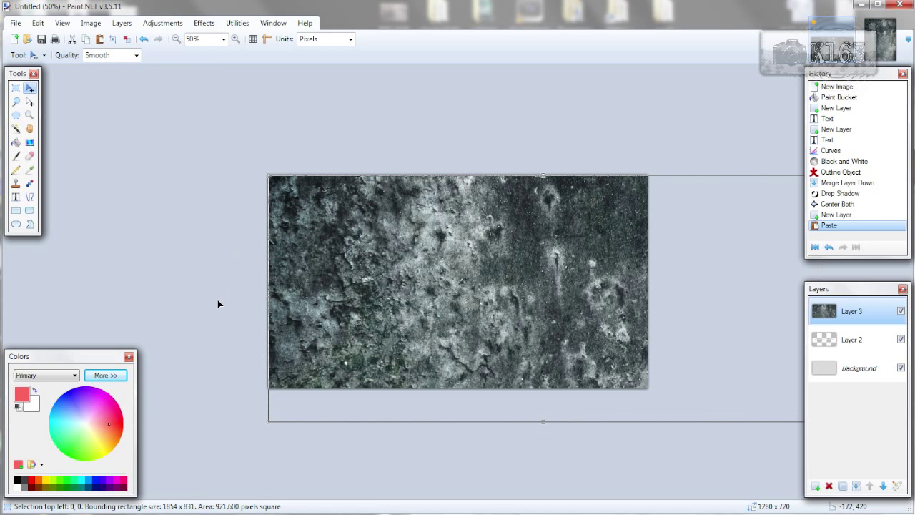
pyautogui.moveTo(269, 173); pyautogui.dragTo(434, 250)
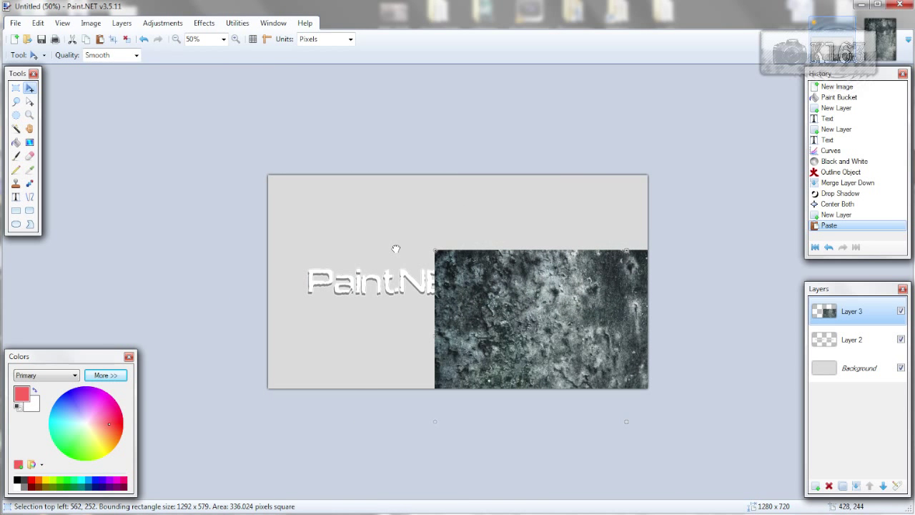
pyautogui.moveTo(411, 321); pyautogui.dragTo(319, 293)
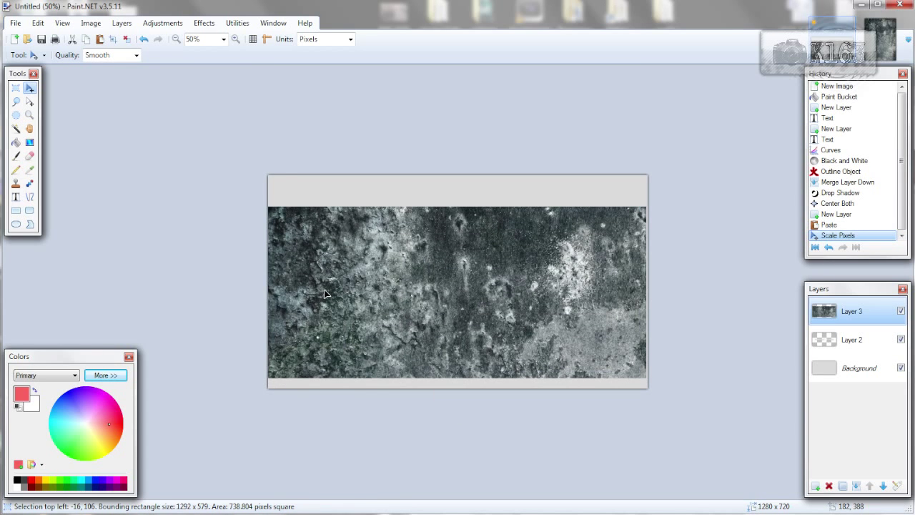
pyautogui.click(235, 39)
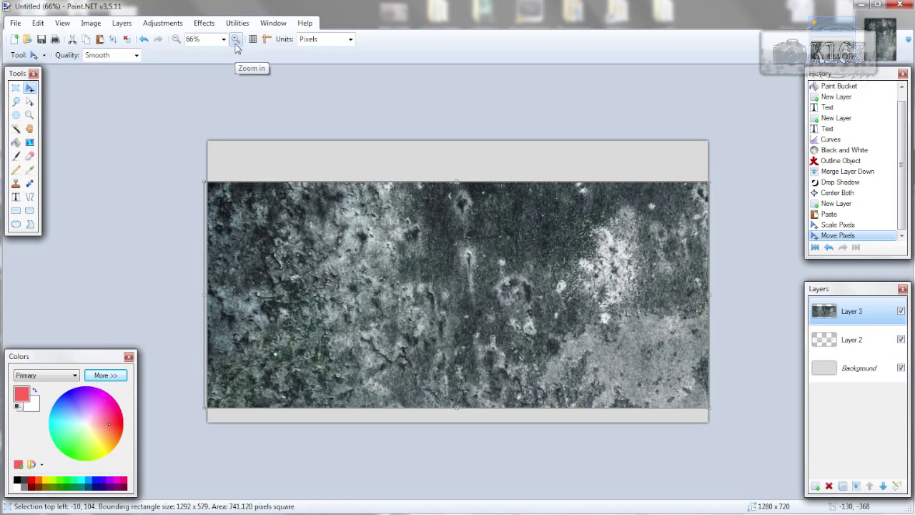
pyautogui.click(235, 39)
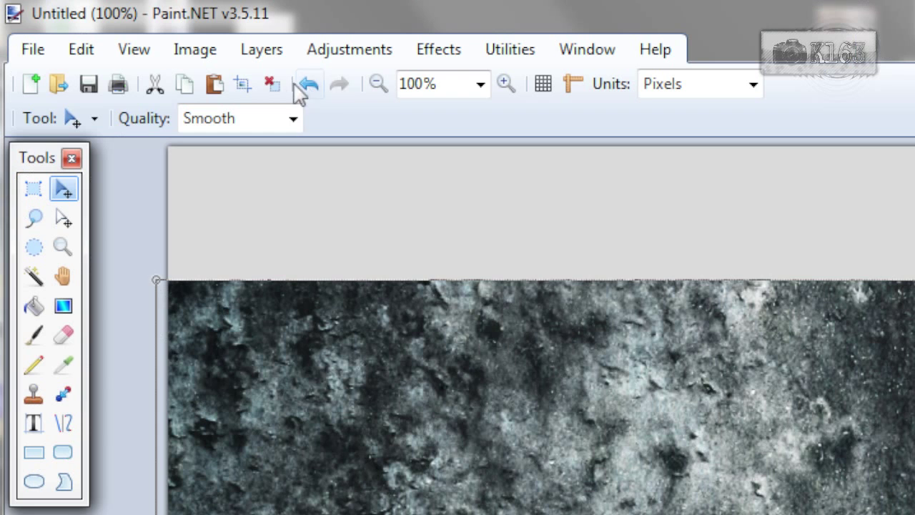
# - Apply the Photo > Sharpen effect to the grunge texture layer
pyautogui.click(433, 51)
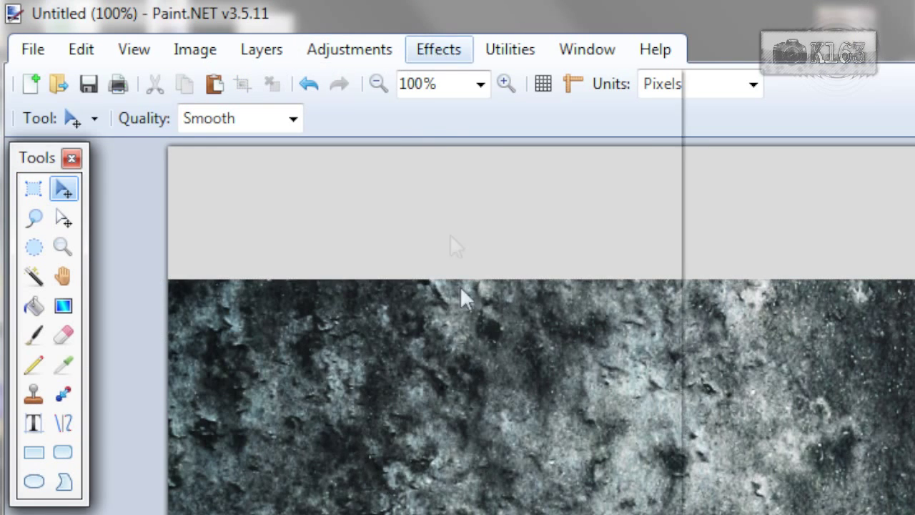
pyautogui.moveTo(476, 425)
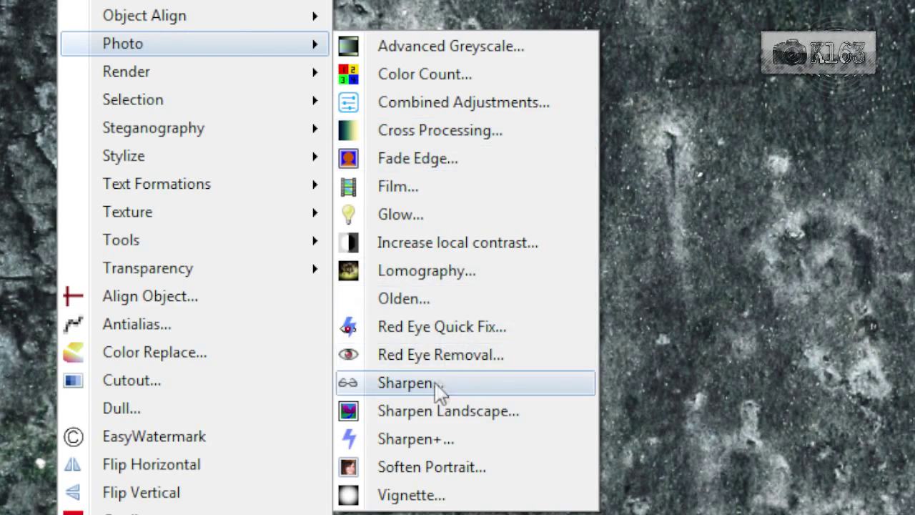
pyautogui.click(436, 384)
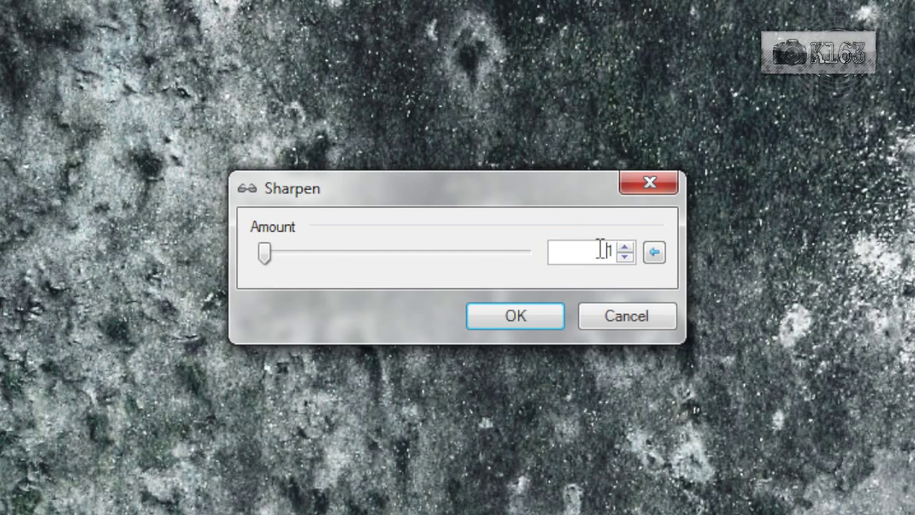
pyautogui.click(527, 312)
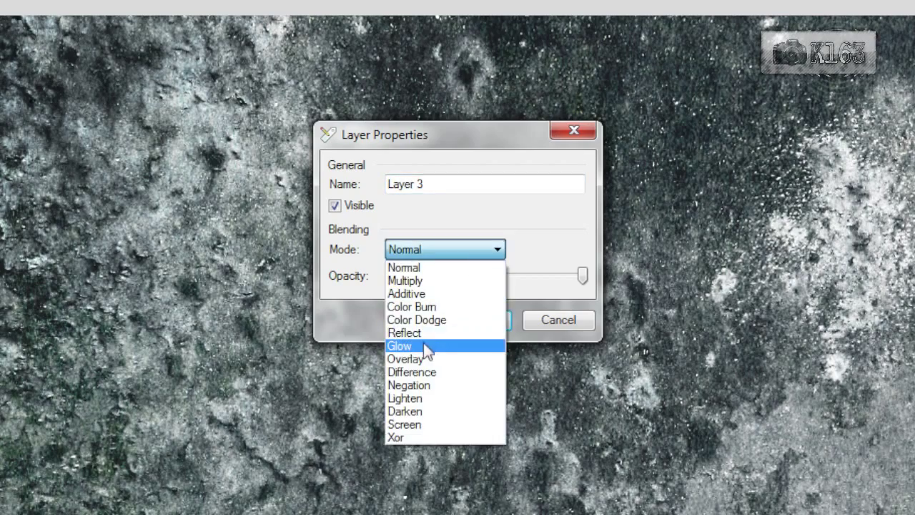
# - Set the texture layer's blend mode to Glow with opacity 180
pyautogui.click(424, 342)
pyautogui.moveTo(491, 139); pyautogui.dragTo(633, 0)
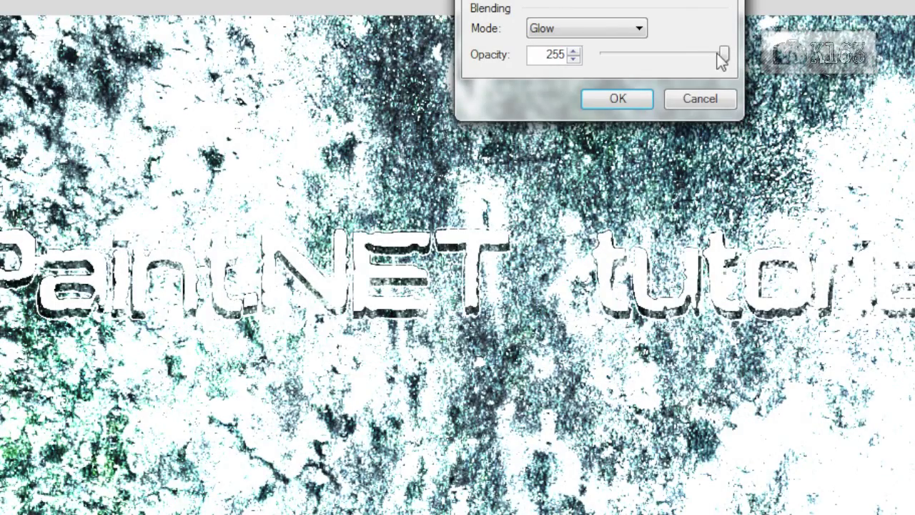
pyautogui.moveTo(723, 60); pyautogui.dragTo(683, 57)
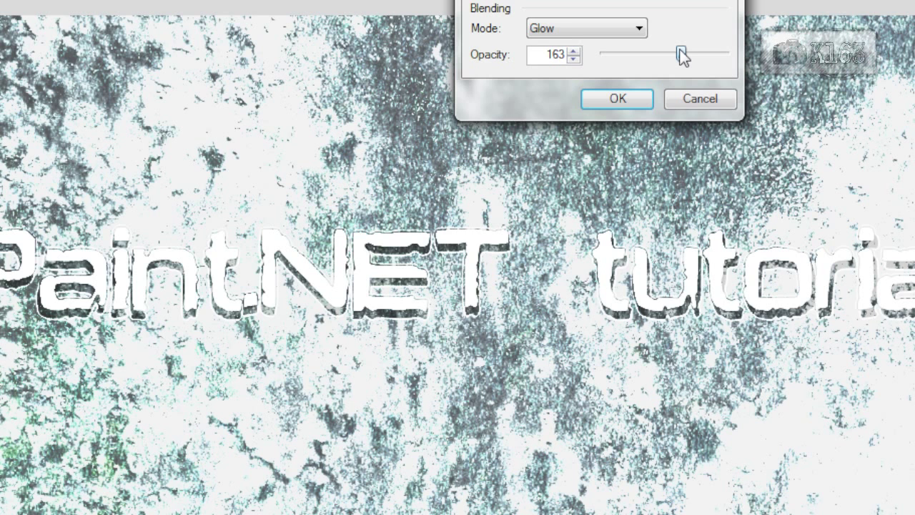
pyautogui.moveTo(681, 49); pyautogui.dragTo(689, 63)
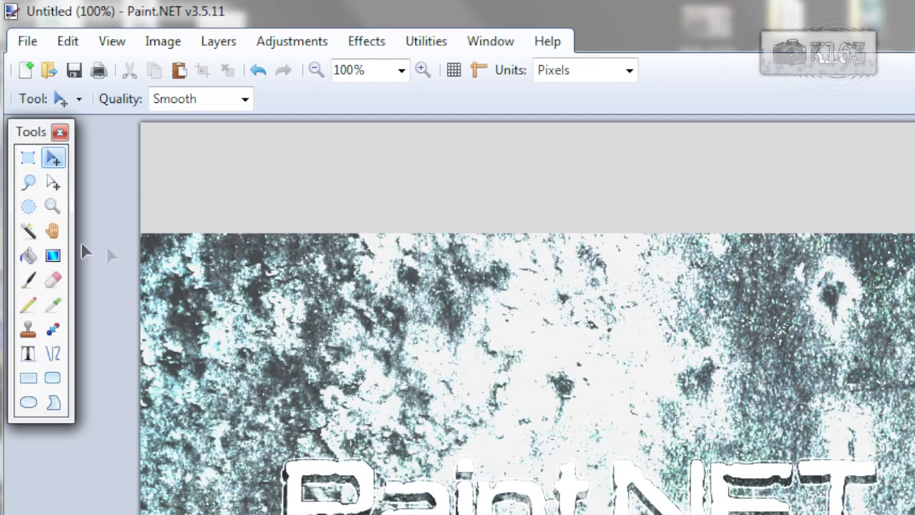
# - Magic-wand the empty area around the letters on Layer 2 and delete it from texture Layer 3
pyautogui.click(28, 230)
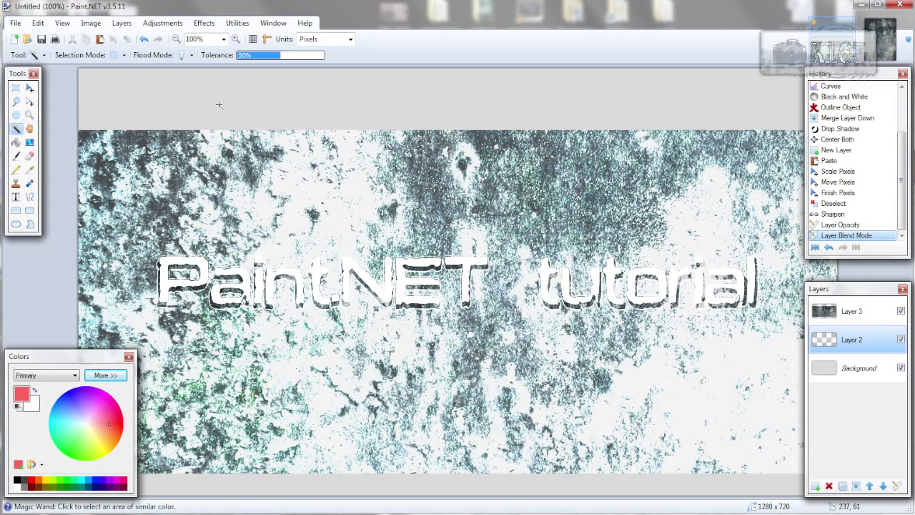
pyautogui.click(303, 133)
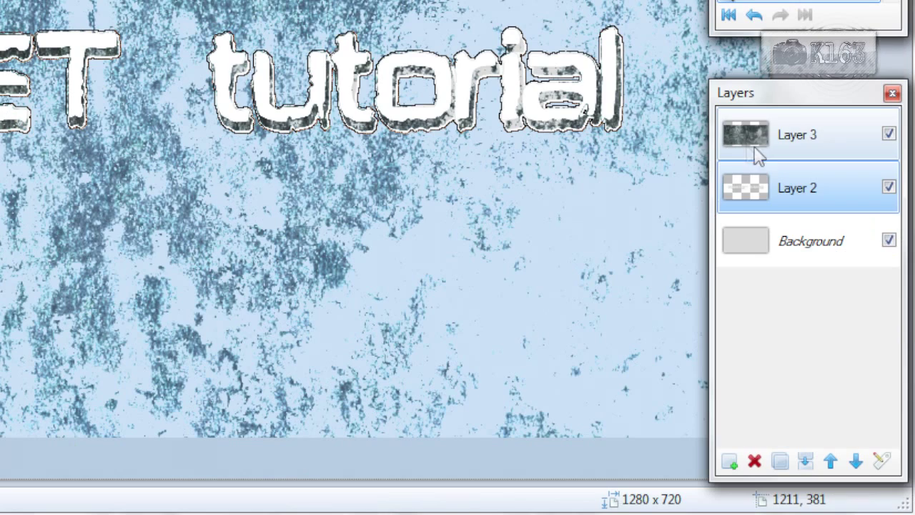
pyautogui.click(815, 308)
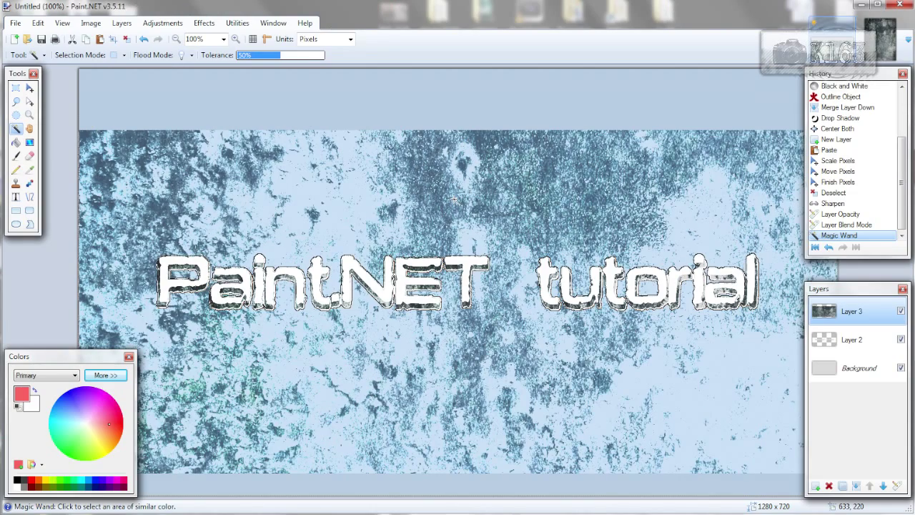
pyautogui.press('Delete')
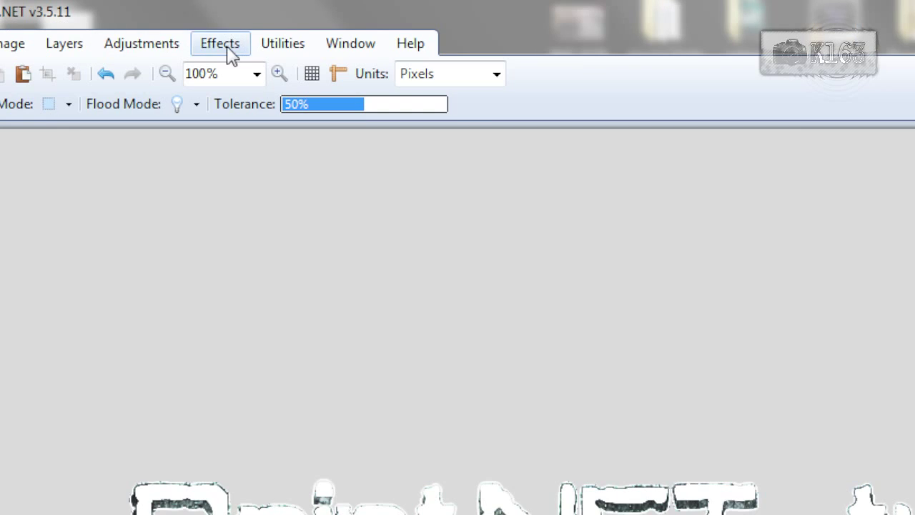
# - Feather the texture inside the letters with a radius of 6
pyautogui.click(228, 51)
pyautogui.moveTo(257, 328)
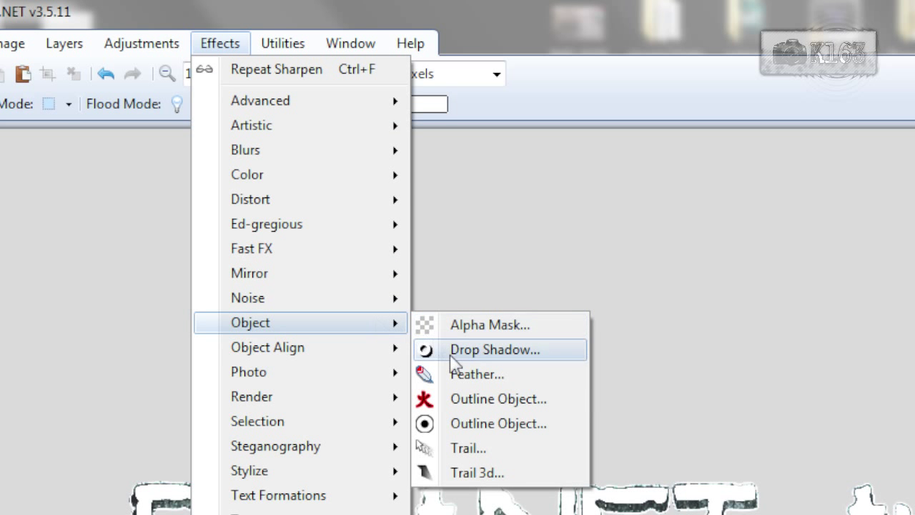
pyautogui.click(466, 374)
pyautogui.moveTo(701, 393); pyautogui.dragTo(378, 63)
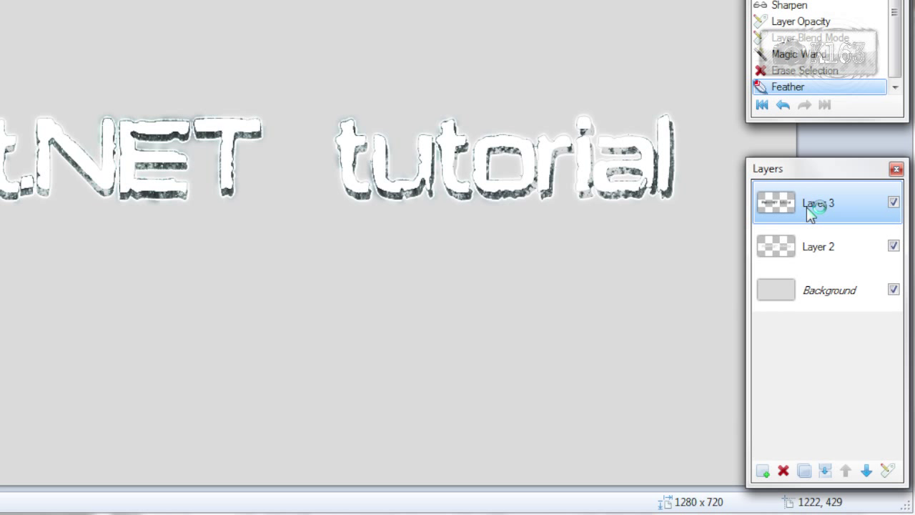
# - Merge the texture Layer 3 down into Layer 2
pyautogui.doubleClick(810, 208)
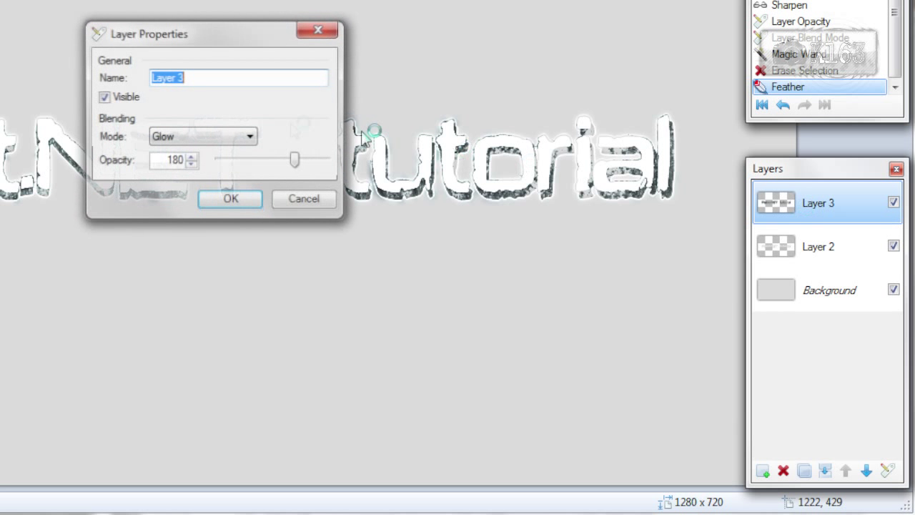
pyautogui.click(306, 202)
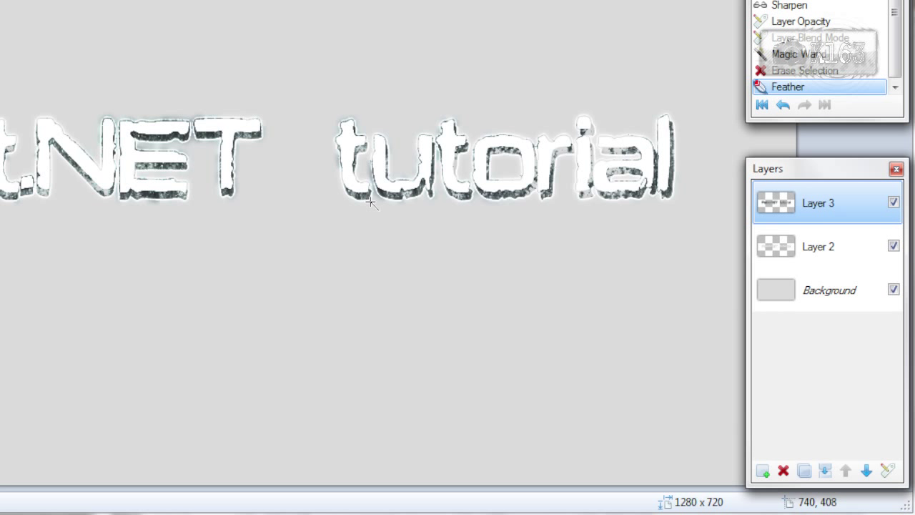
pyautogui.click(826, 470)
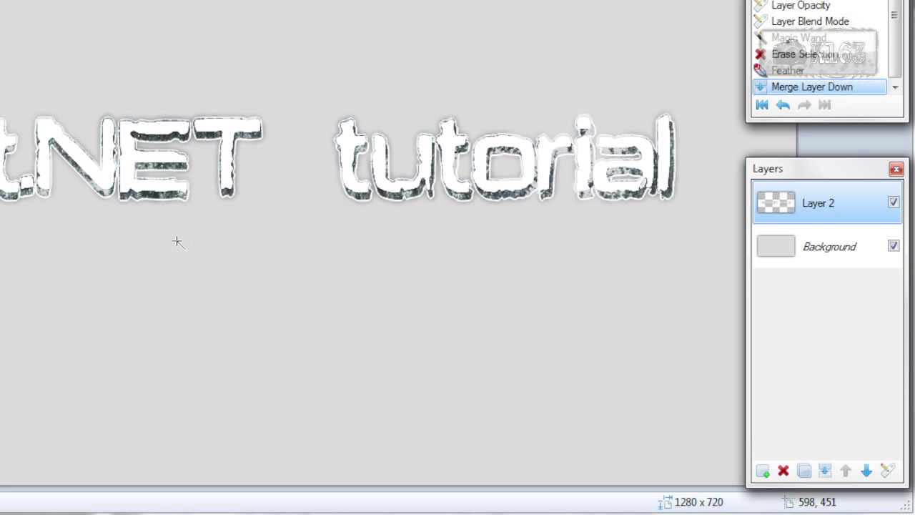